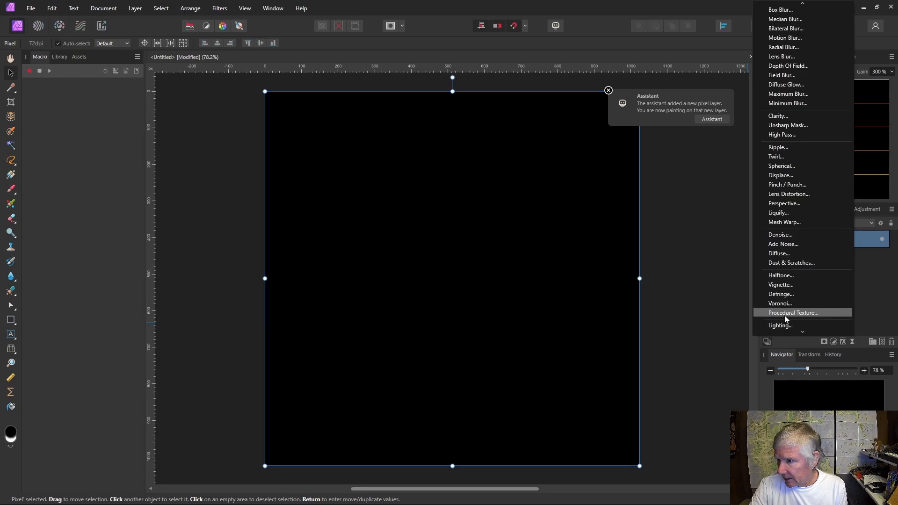
- Add a live Procedural Texture filter to the pixel layer with the equation lerp(0,1,i)
left_click(784, 313)
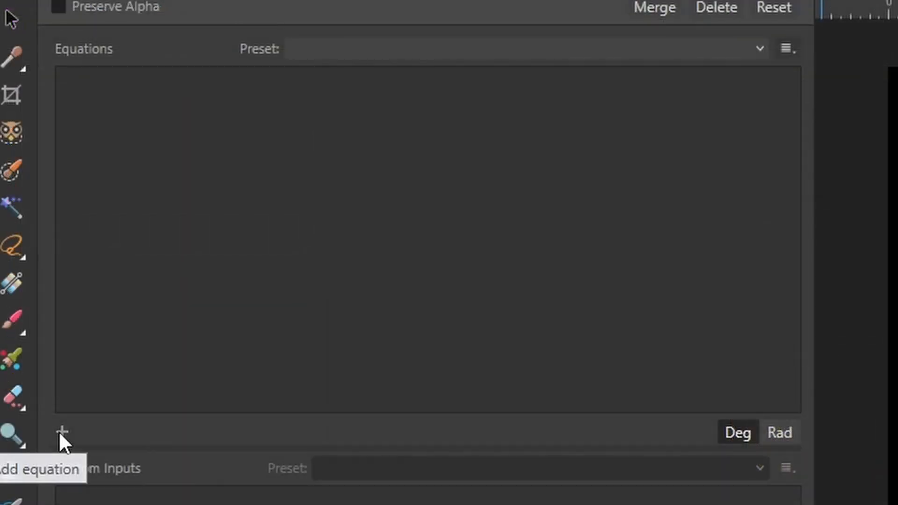
left_click(61, 434)
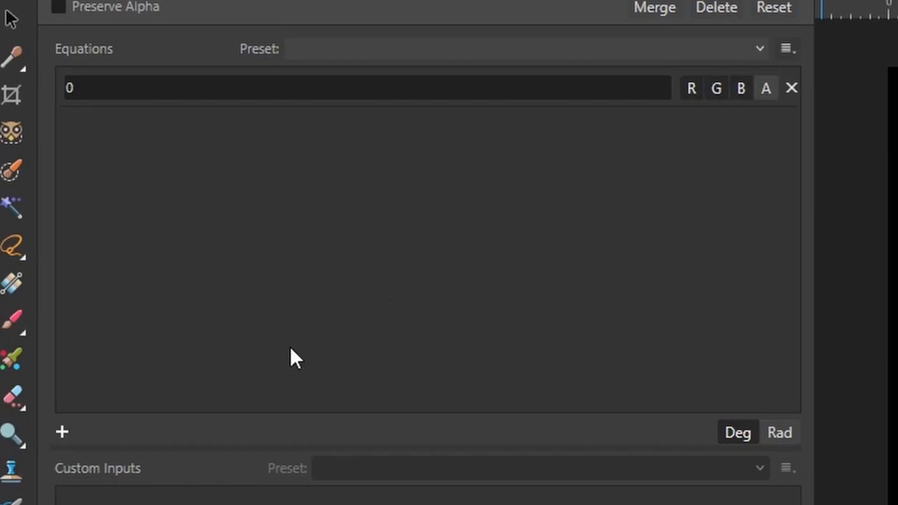
left_click(136, 87)
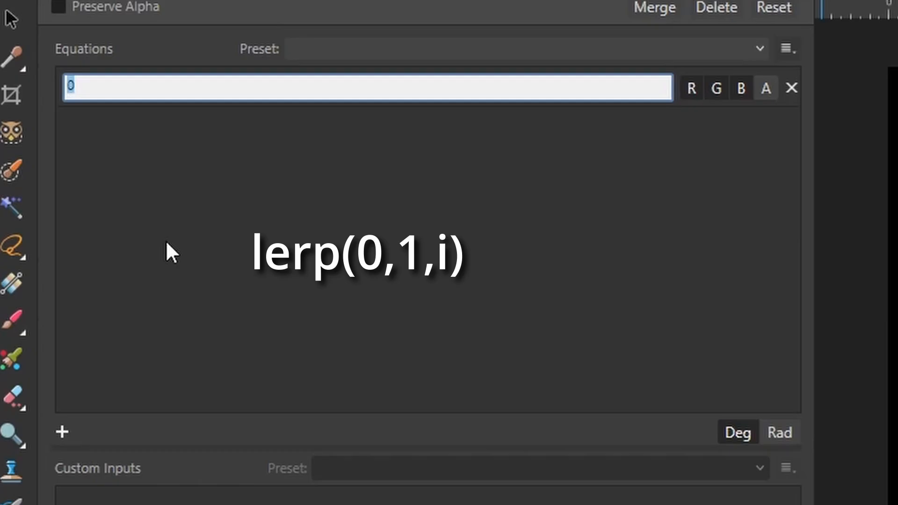
key("BackSpace")
type("lerp(0,1,i")
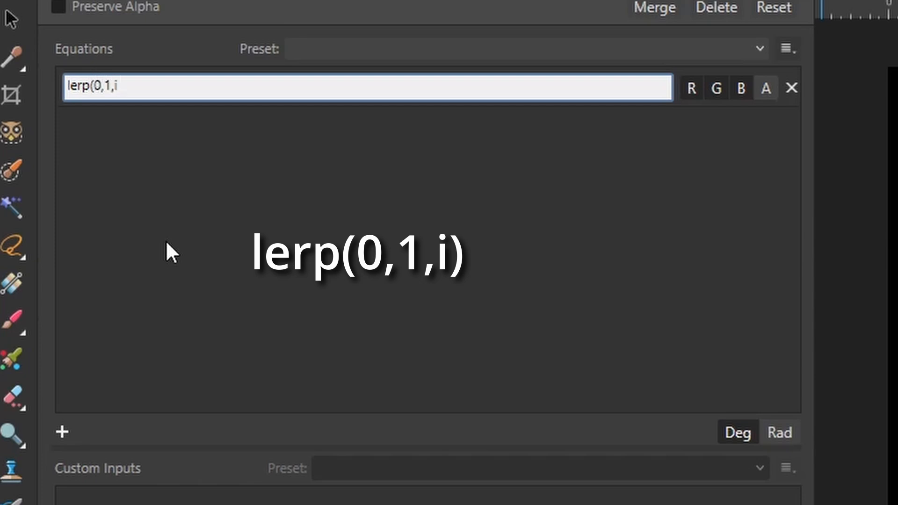
type(")")
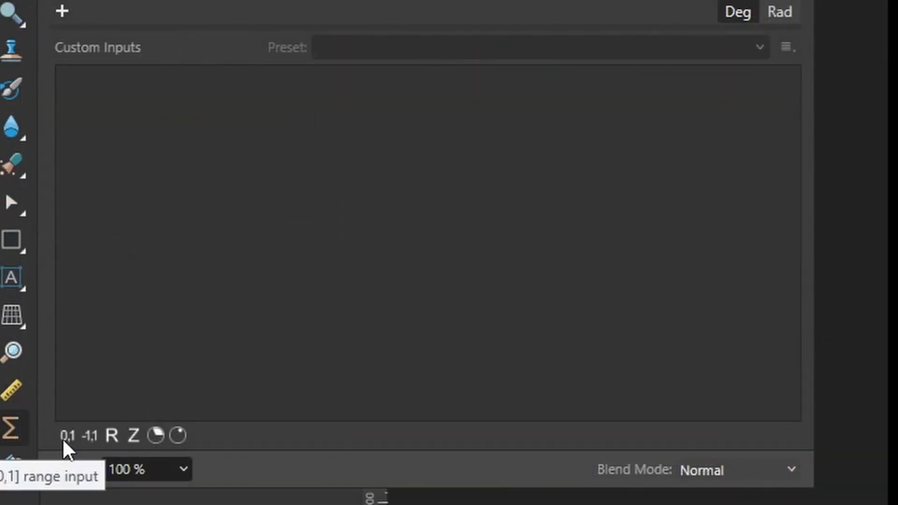
- Add a [0,1] range custom input with variable i, label it Interpolant, and lower its value to about the midpoint
left_click(67, 436)
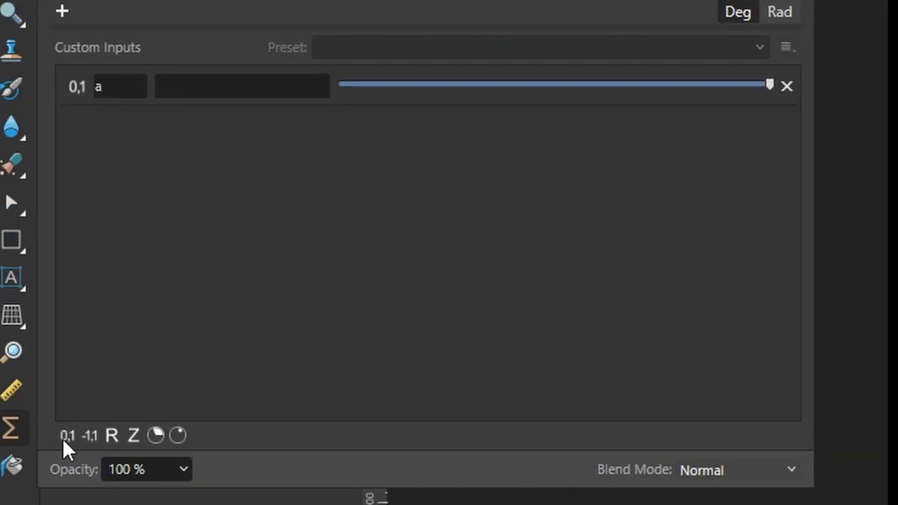
left_click(106, 91)
type("i")
key("Return")
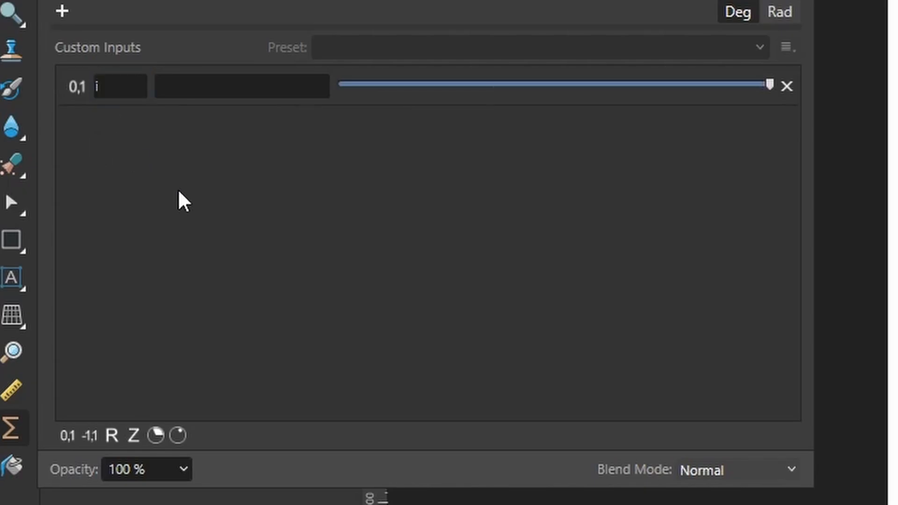
left_click(185, 90)
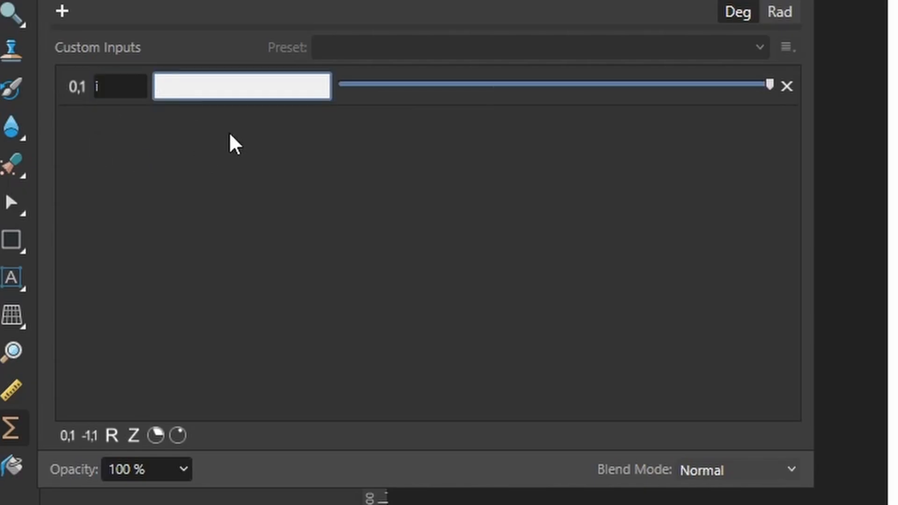
type("Interpolant")
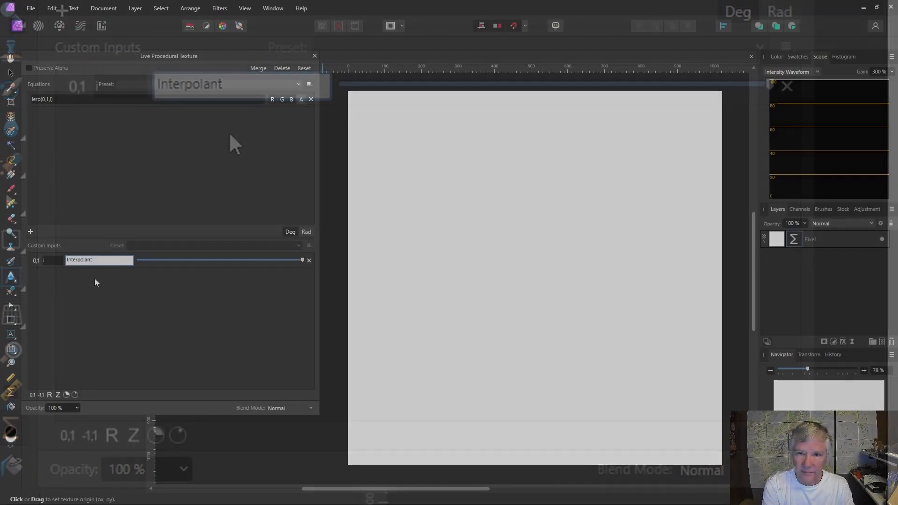
key("Return")
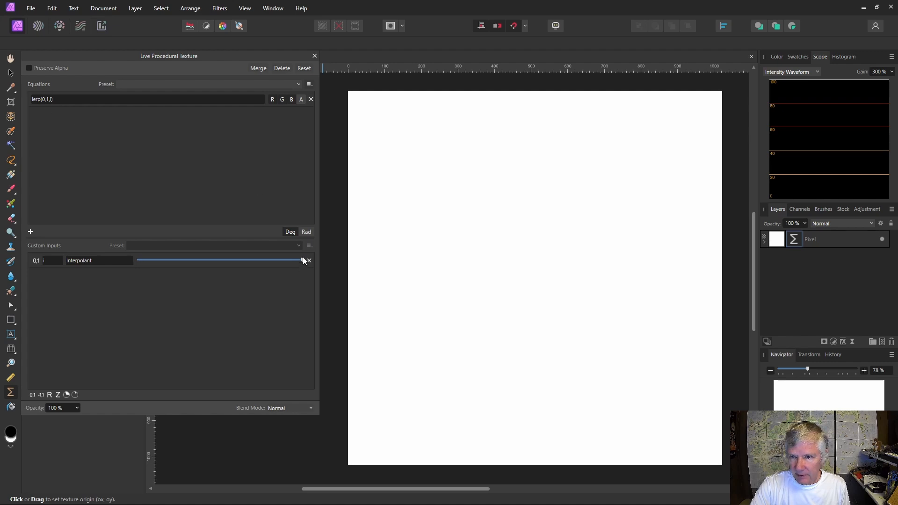
left_click_drag(302, 260, 217, 274)
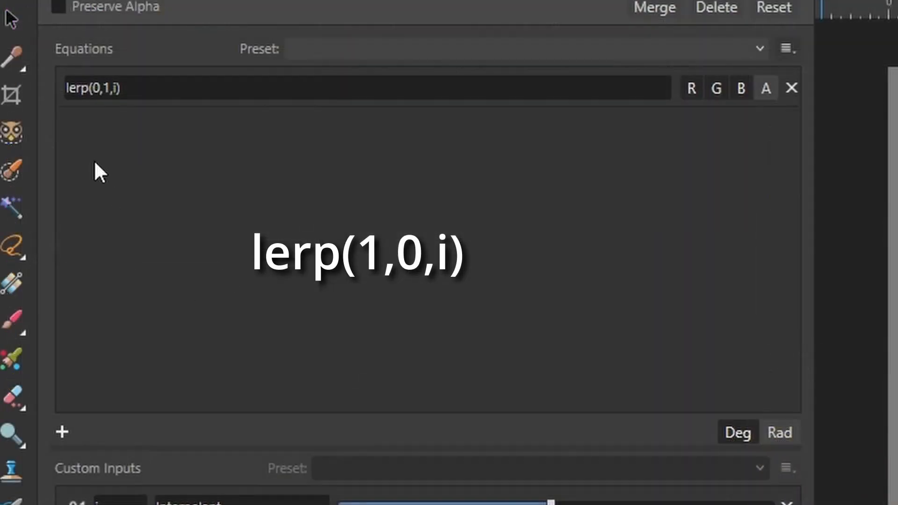
- Change the equation to lerp(1,0,i) and vary the Interpolant across its range, leaving it at about the midpoint
left_click(97, 94)
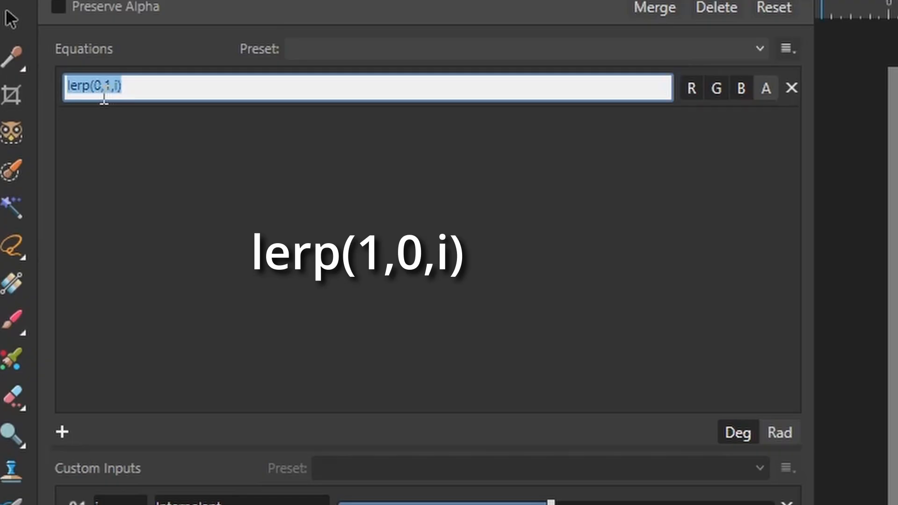
left_click(101, 92)
key("BackSpace")
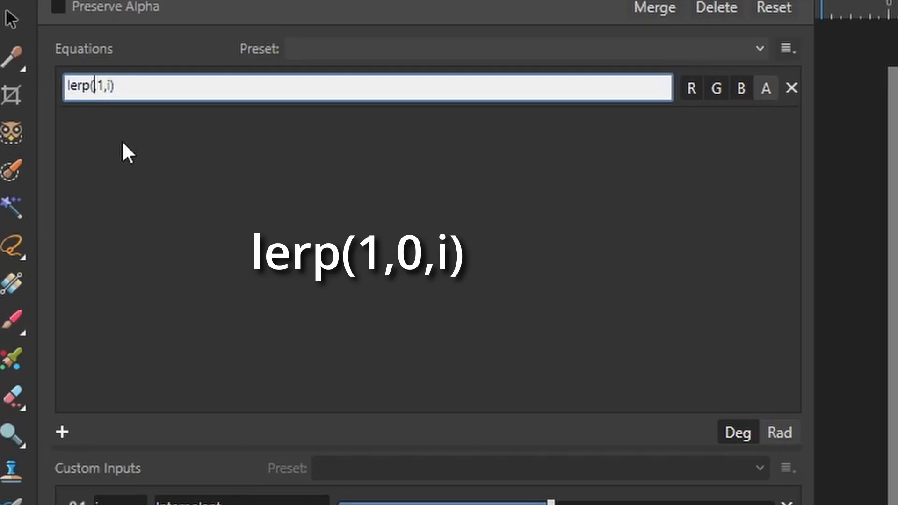
type("1")
left_click(110, 91)
key("Delete")
key("Delete")
type("0,")
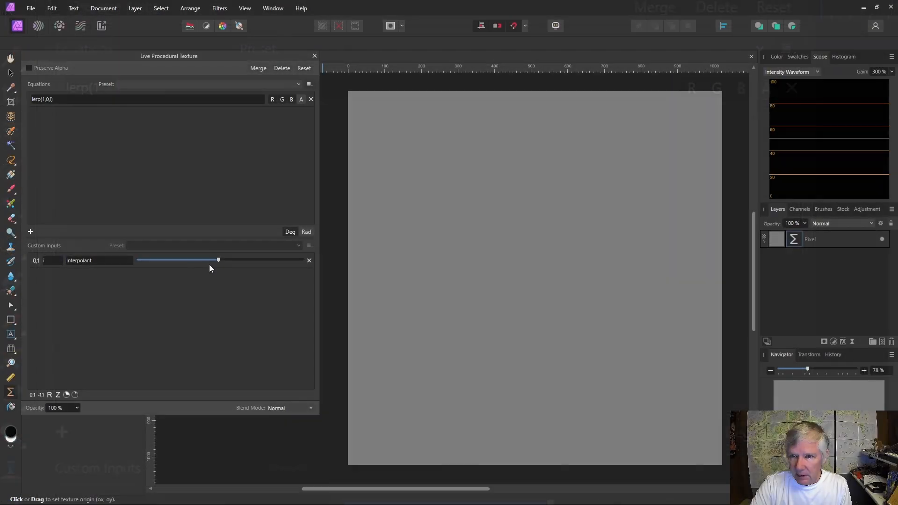
left_click_drag(217, 263, 314, 267)
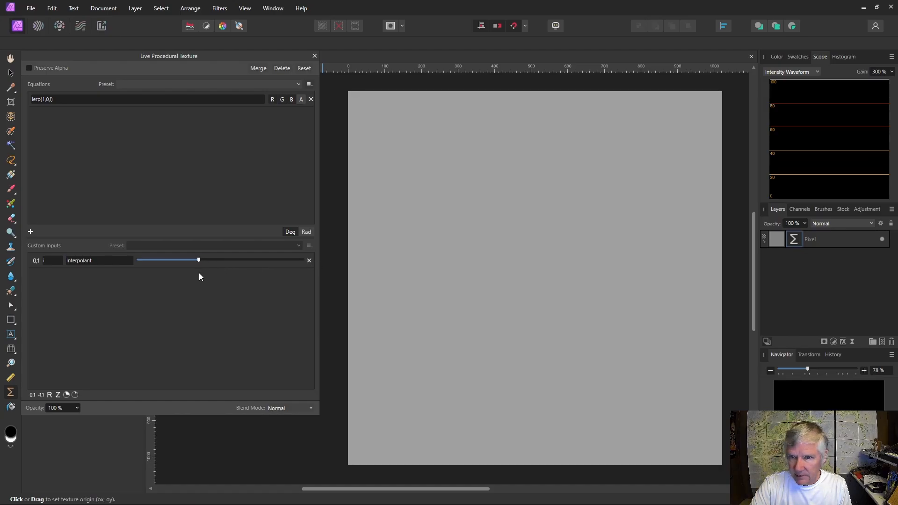
left_click_drag(198, 273, 221, 274)
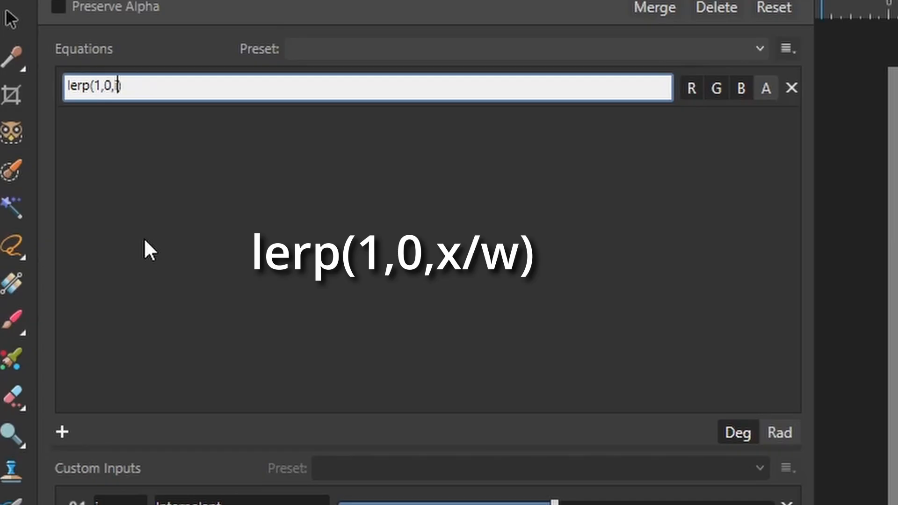
- Replace the variable i in the equation with x/w so that it reads lerp(1,0,x/w)
key("BackSpace")
type(",x/w")
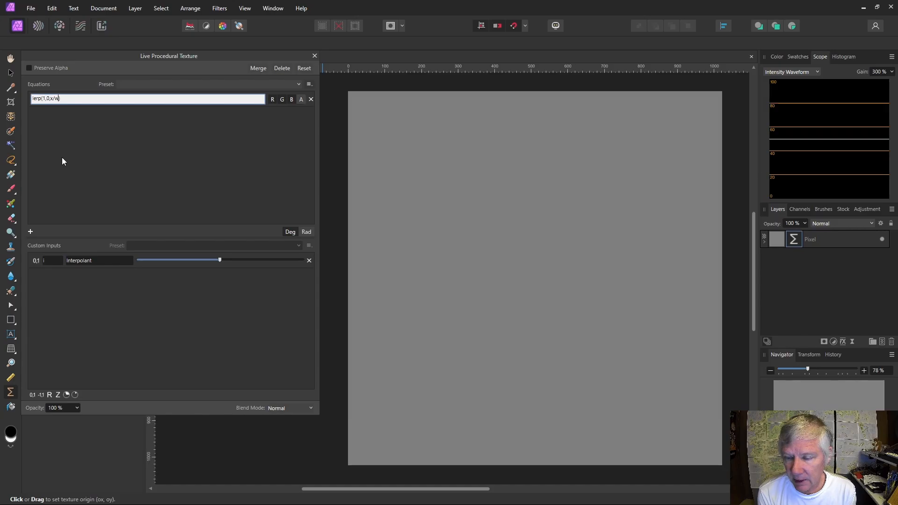
key("Return")
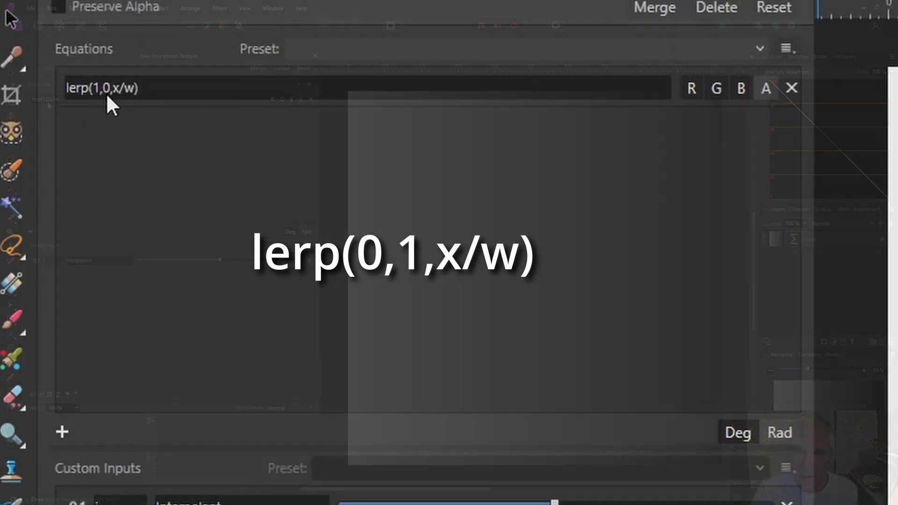
- Swap the start and end values of the gradient equation so that it reads lerp(0,1,x/w)
left_click(109, 95)
left_click(110, 95)
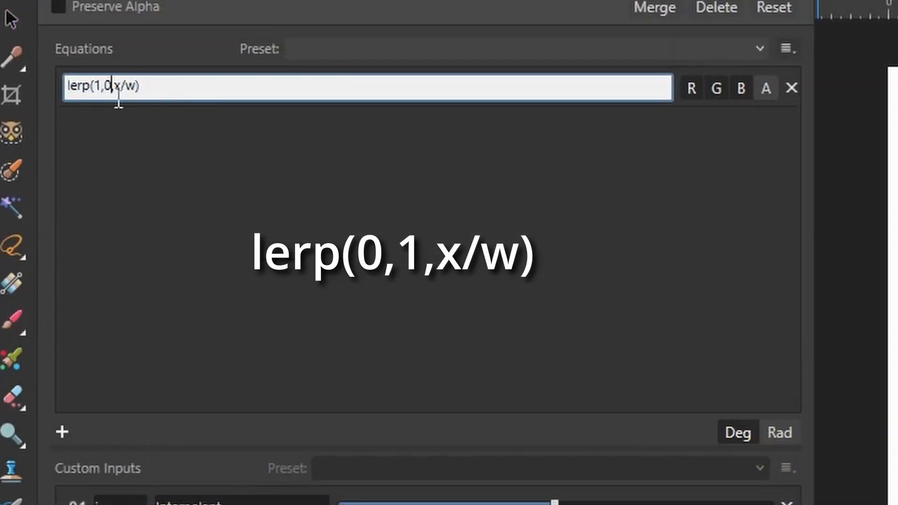
key("BackSpace")
key("BackSpace")
key("BackSpace")
key("BackSpace")
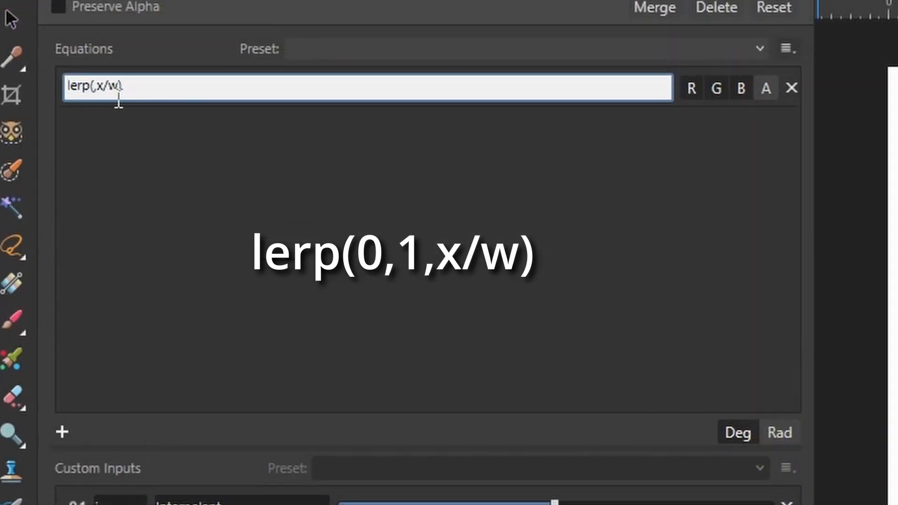
type("0,1,")
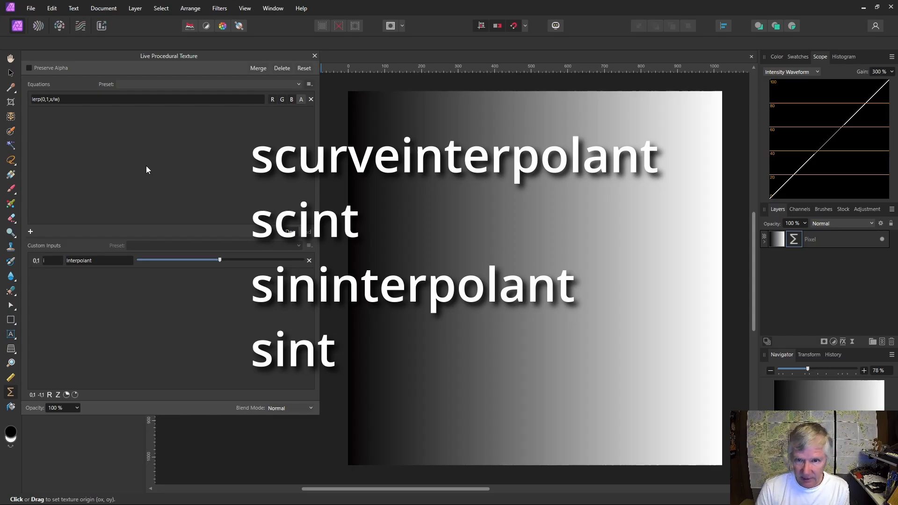
- Wrap the x/w term in the scint function so that the equation reads lerp(0,1,scint(x/w))
left_click(49, 100)
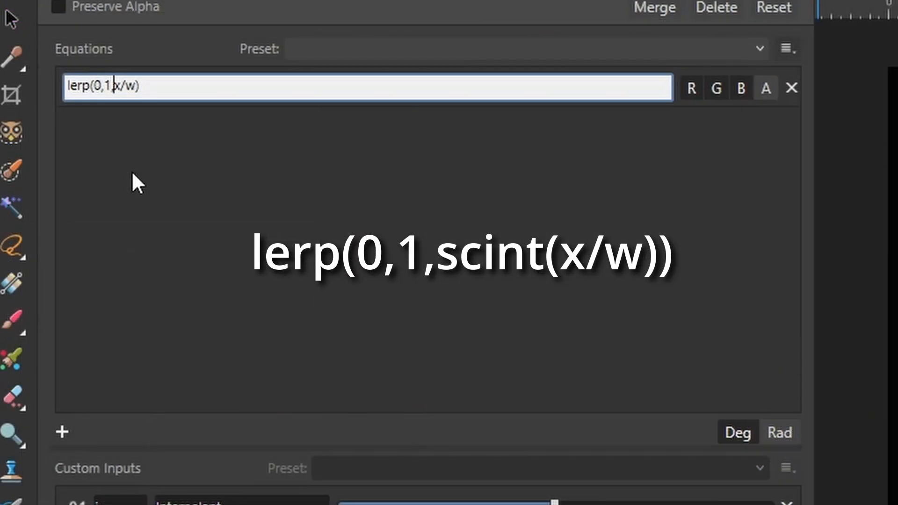
type("scint(")
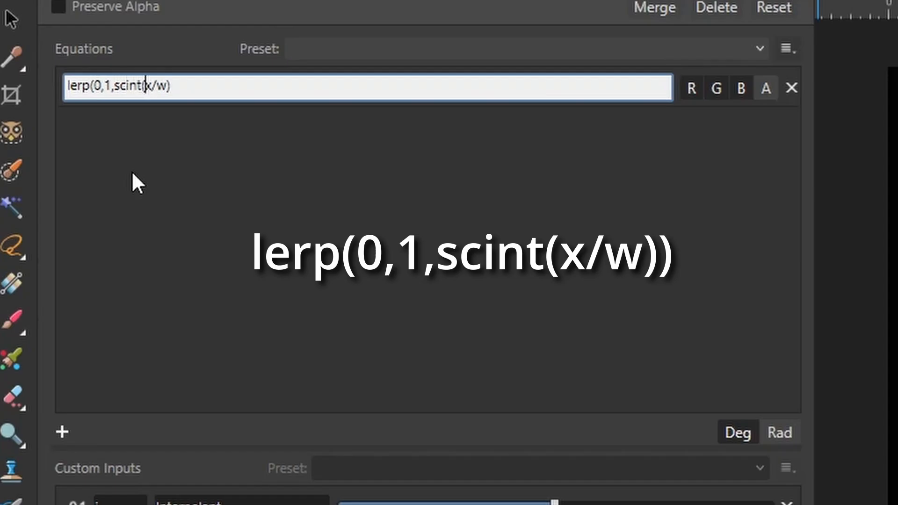
left_click(165, 96)
type(")")
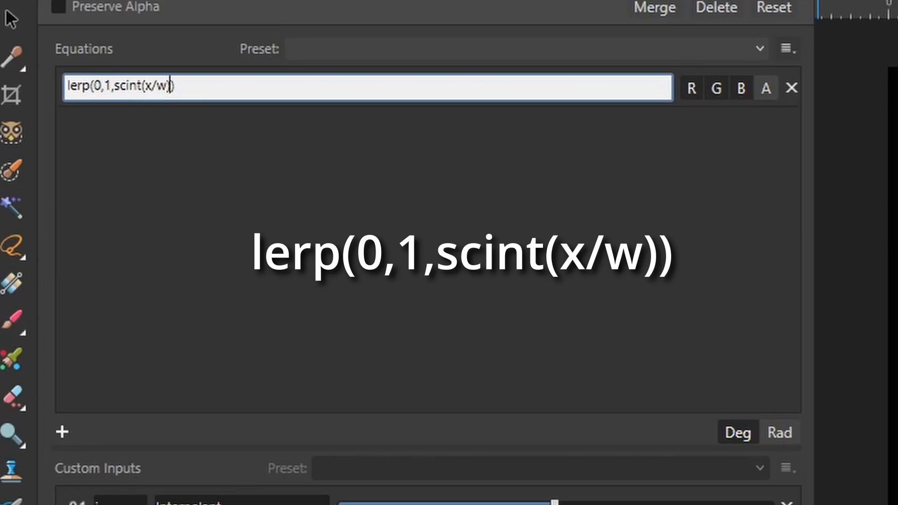